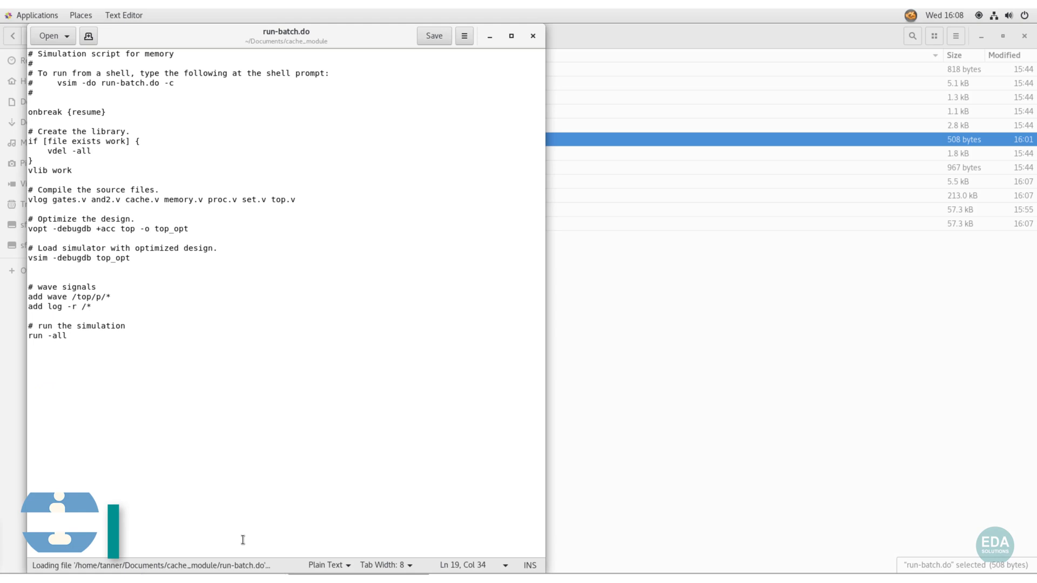
Execute 'vsim -do run-batch.do -c' to run the batch script without the GUI
type("vsim -do run-batch.do -c")
key("Return")
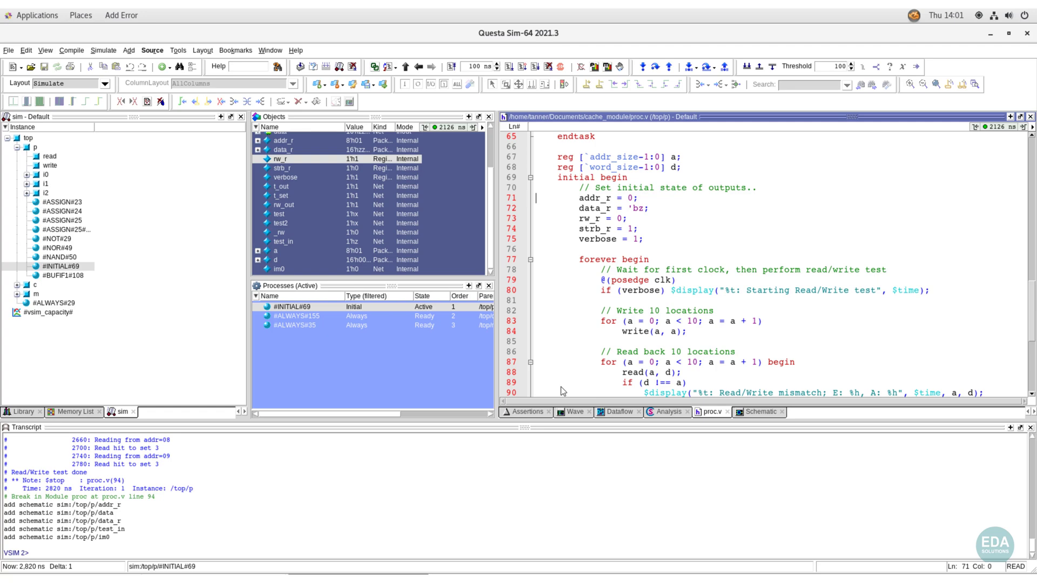
Move Cursor 1 in the Wave window back to 2066 ns
left_click(17, 412)
left_click(117, 414)
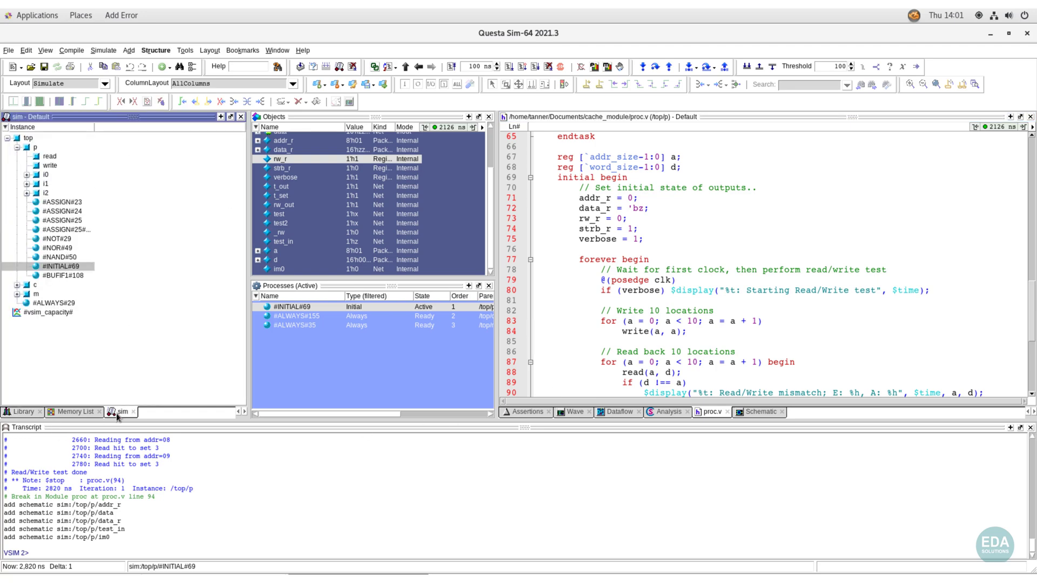
left_click(573, 413)
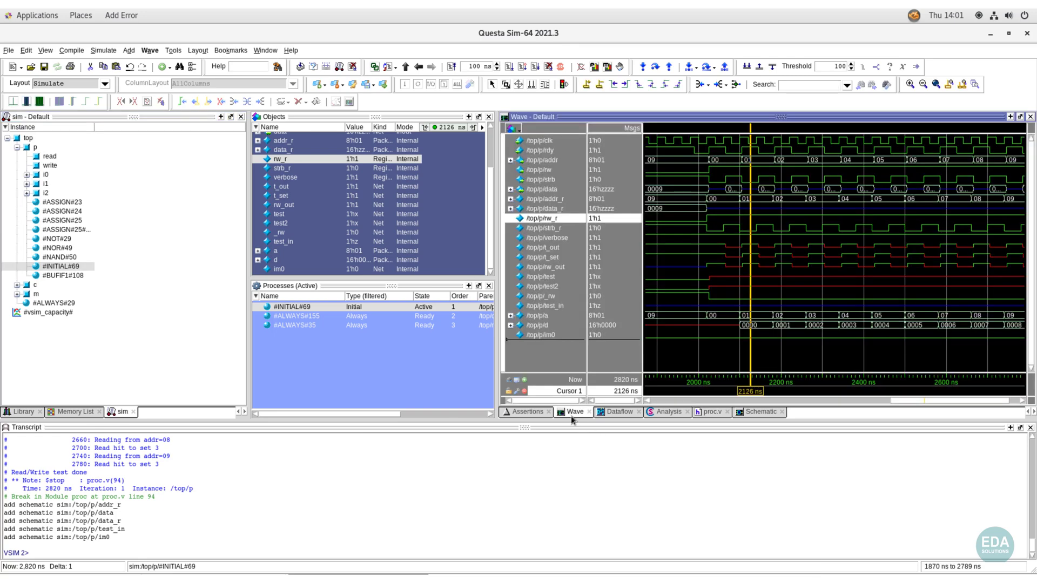
left_click_drag(751, 217, 726, 231)
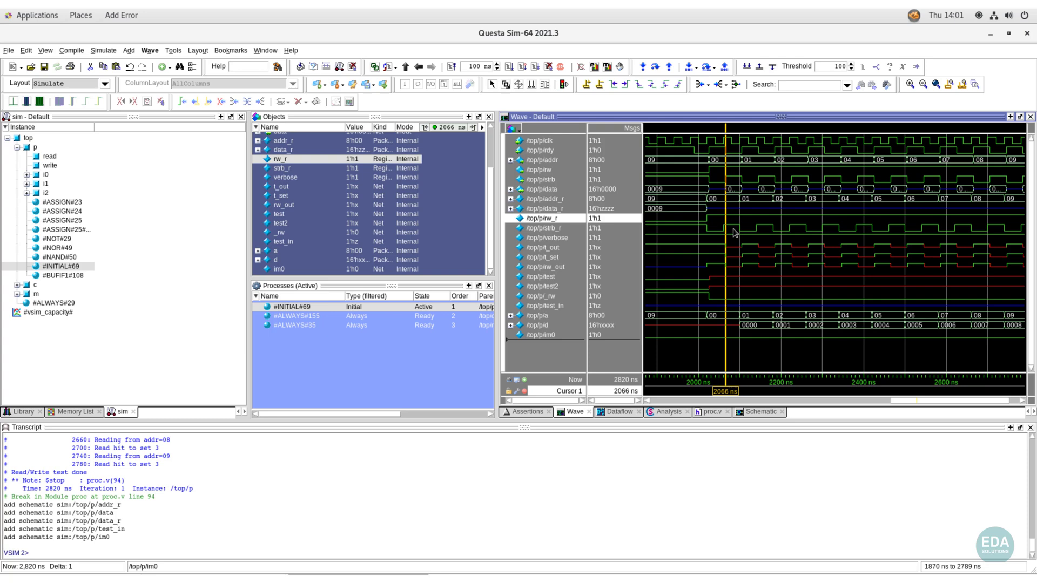
mouse_move(734, 234)
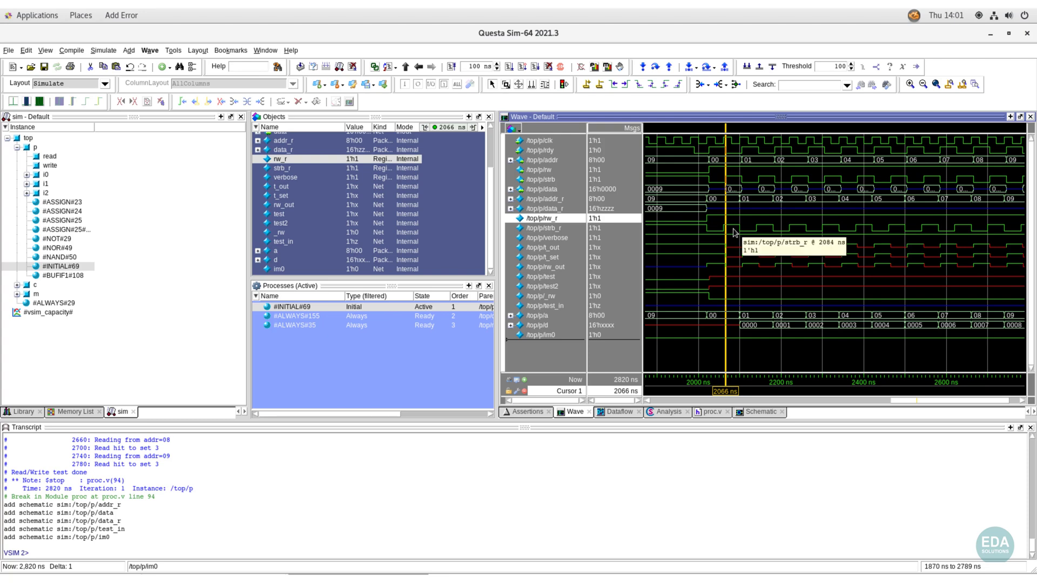
Set a breakpoint on line 71 of proc.v and review its options
left_click(713, 413)
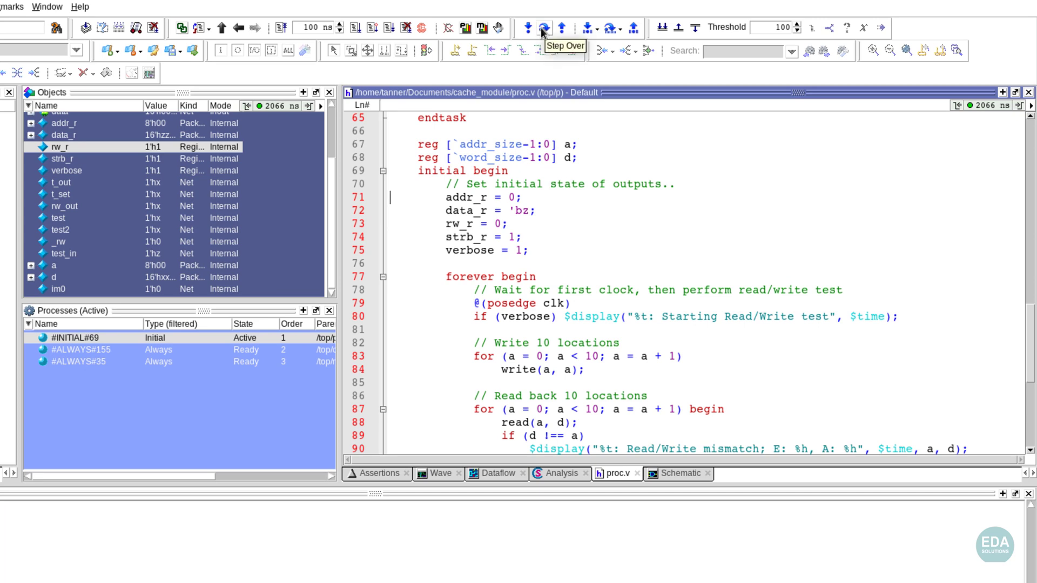
left_click(372, 197)
right_click(375, 198)
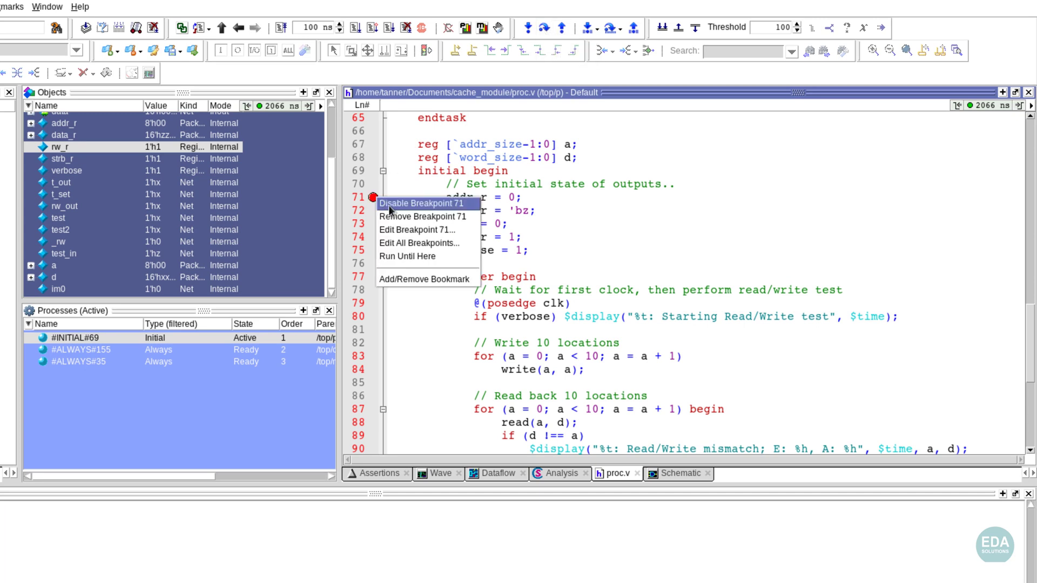
left_click(529, 203)
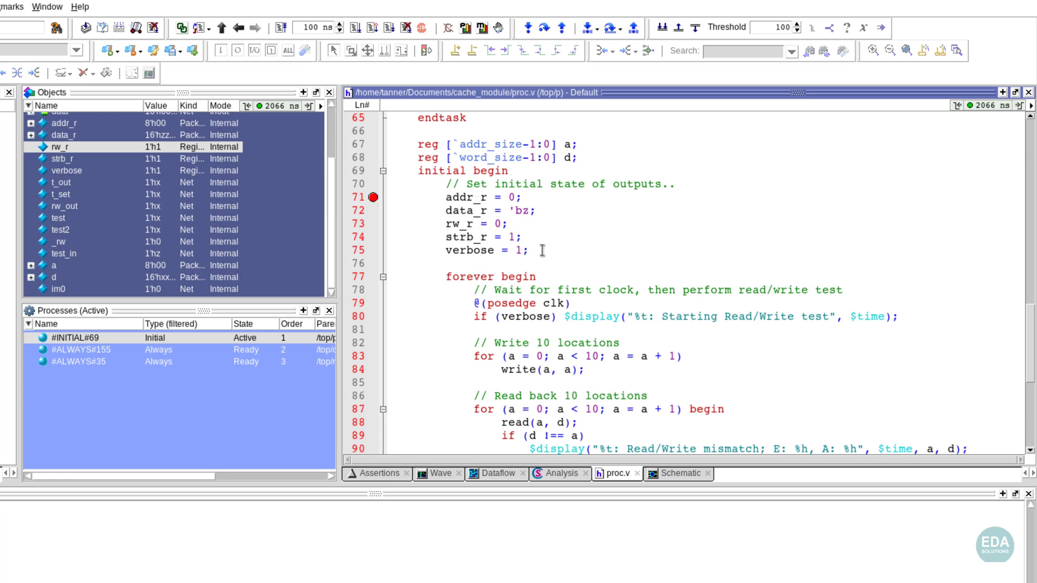
Add a signal to the Schematic and preview the #INITIAL#69 block's source code
left_click(672, 475)
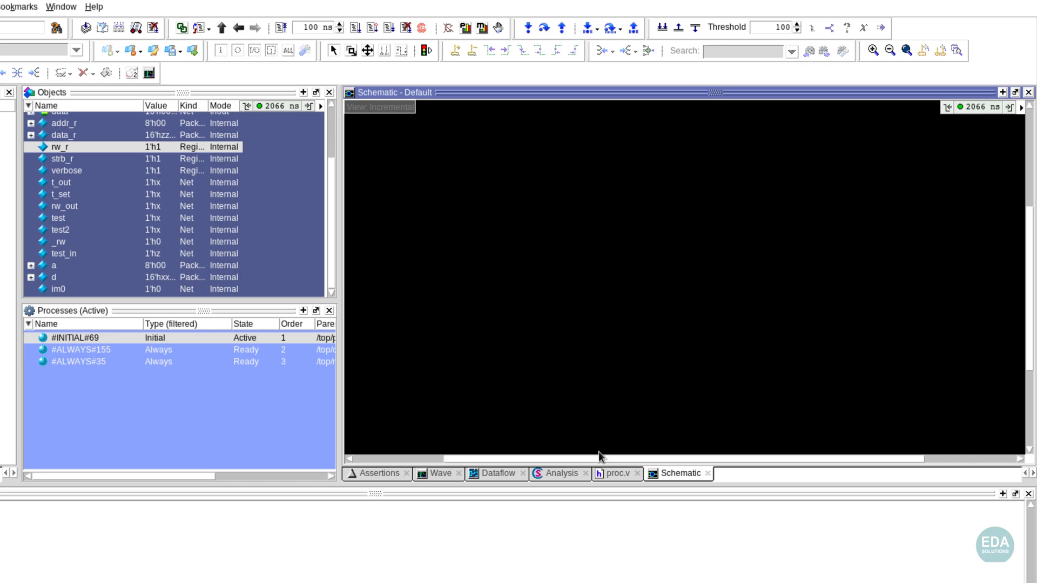
scroll(92, 189, "up", 1)
left_click_drag(74, 144, 475, 218)
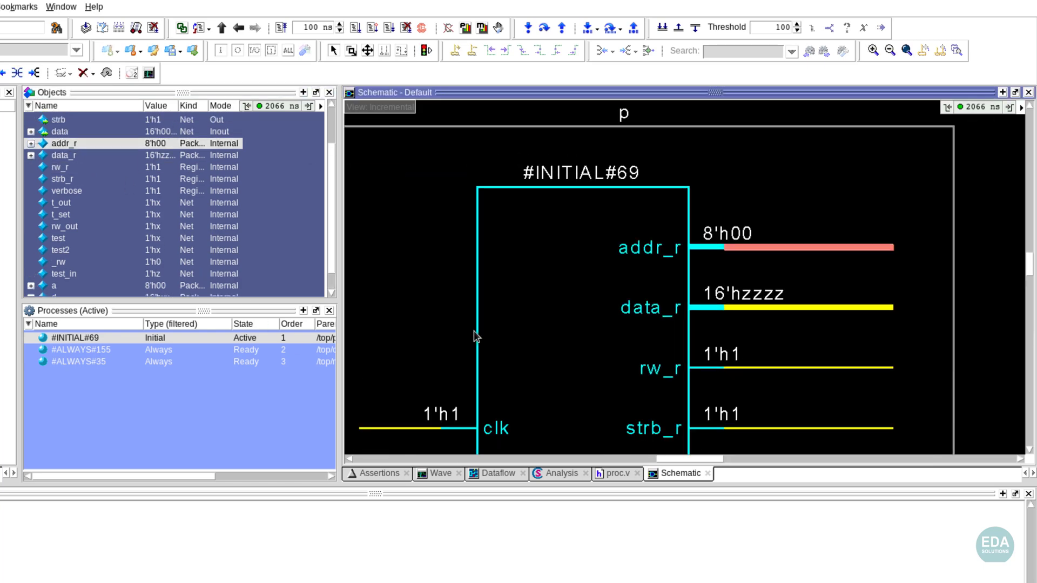
double_click(646, 249)
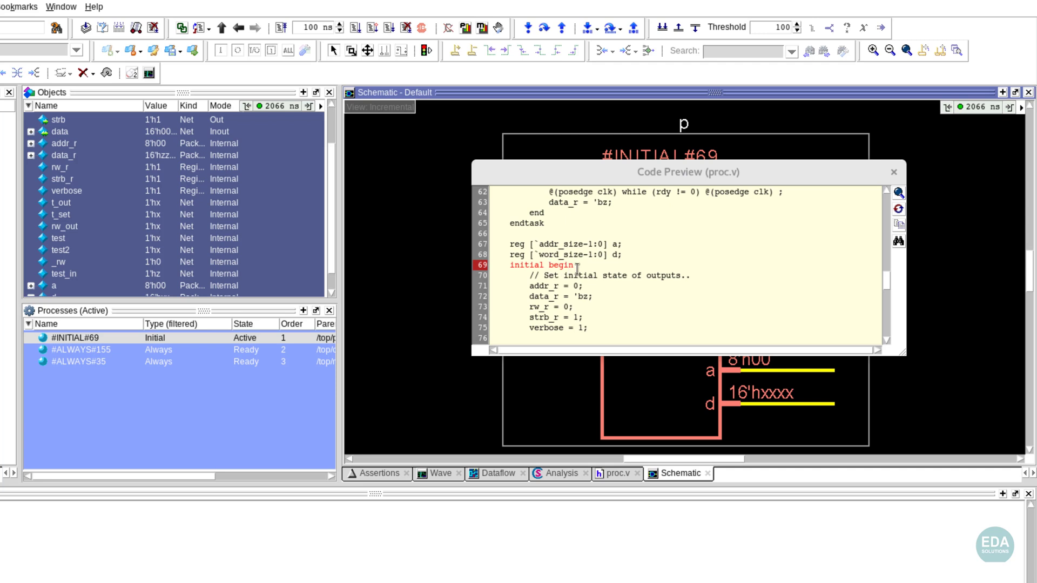
scroll(590, 307, "down", 3)
scroll(608, 229, "up", 2)
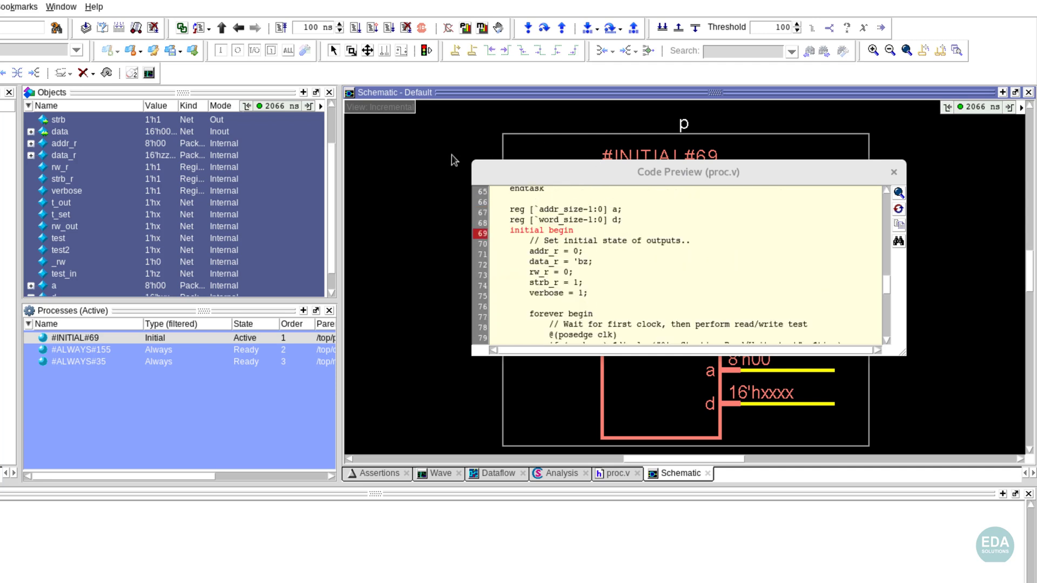
left_click(894, 172)
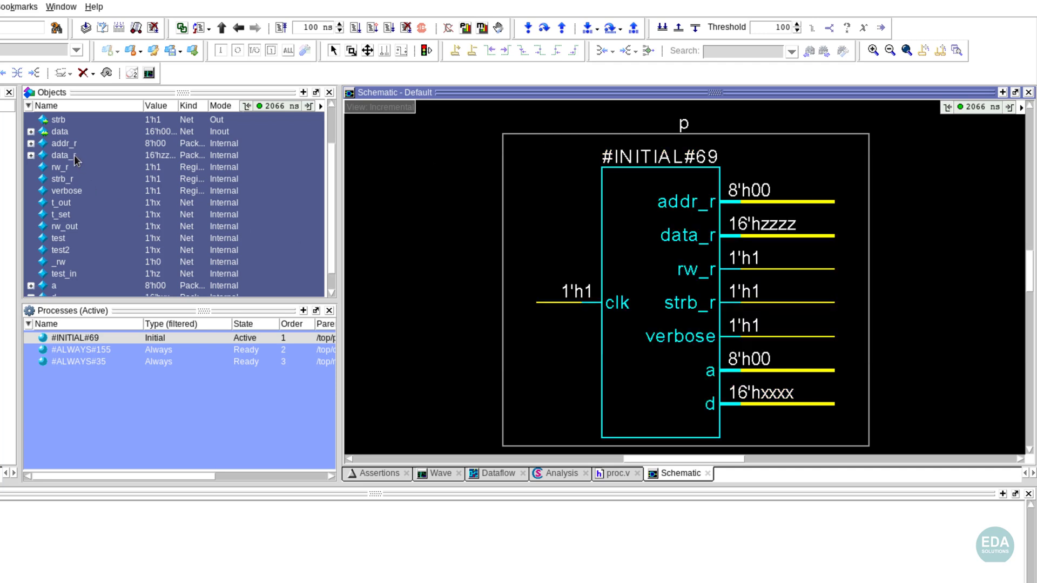
Add the data signal and another signal to the schematic
left_click_drag(72, 133, 454, 181)
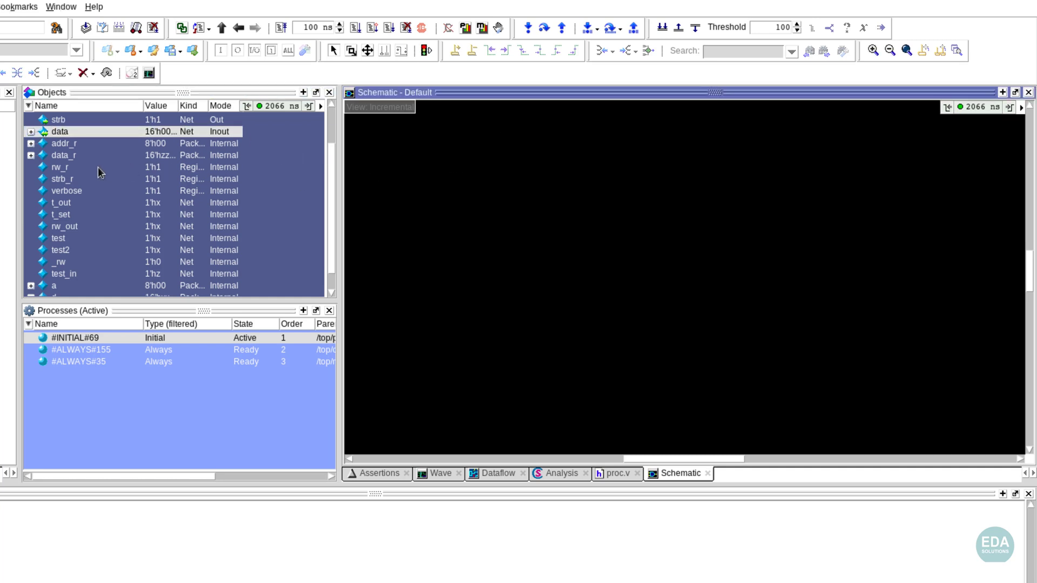
scroll(81, 286, "down", 2)
left_click_drag(73, 289, 437, 377)
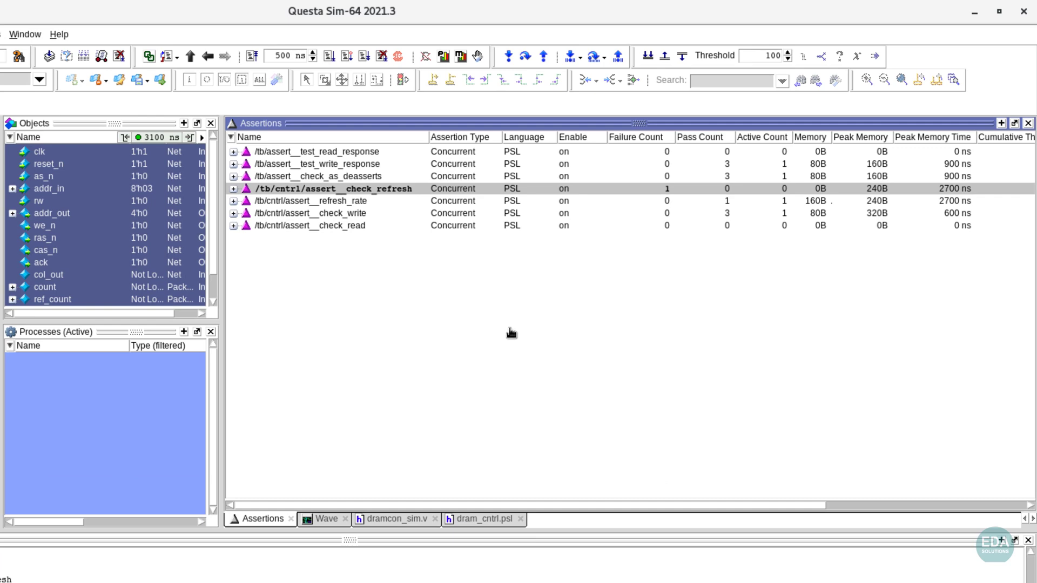
Configure the check_refresh assertion with Failures Logging On and Action Continue
right_click(376, 189)
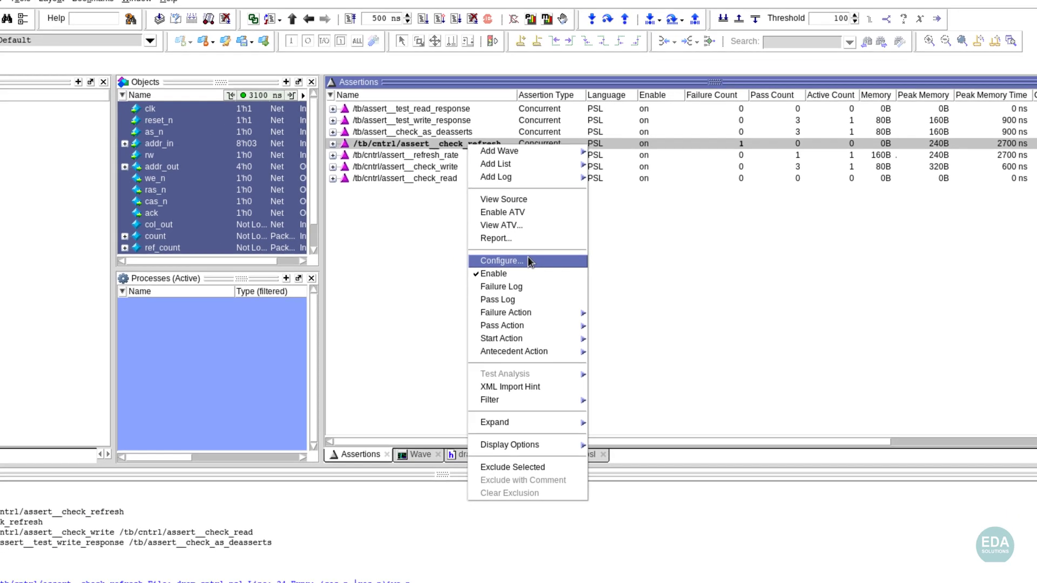
left_click(422, 314)
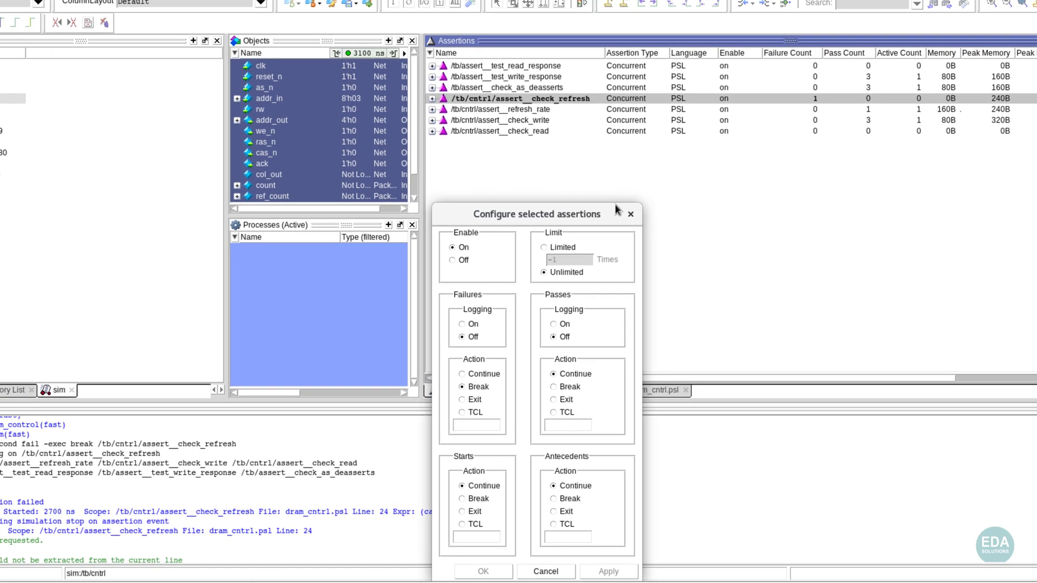
left_click(471, 325)
left_click(476, 371)
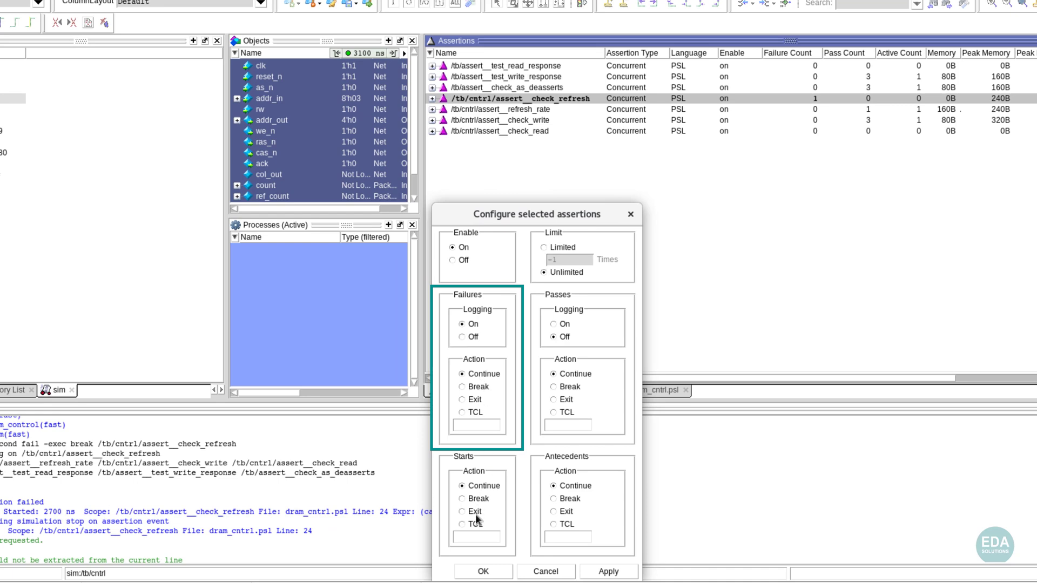
left_click(478, 570)
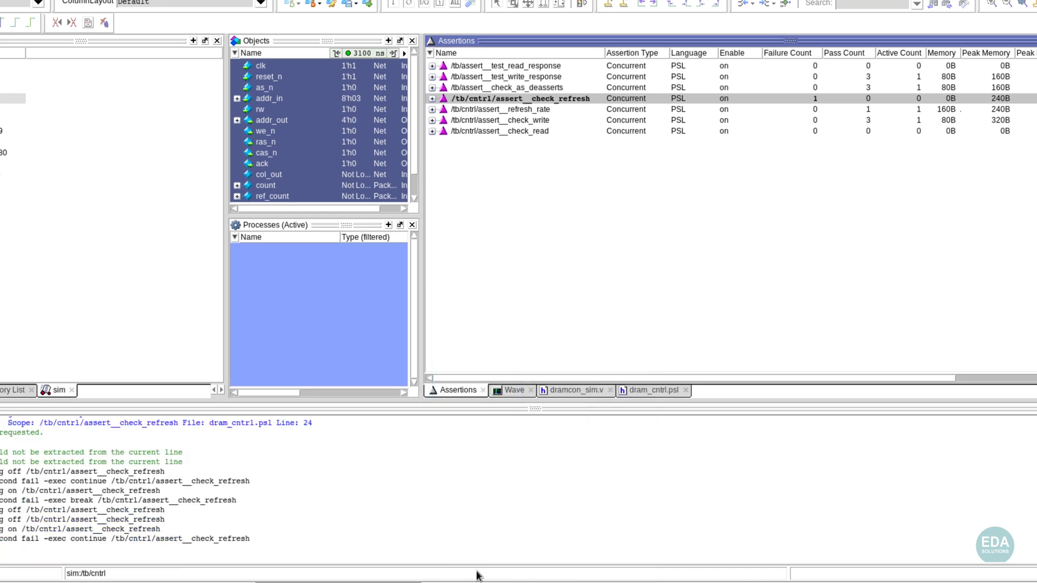
View the assertion waveforms, then open check_refresh's source at line 24 of dram_cntrl.psl
left_click(518, 389)
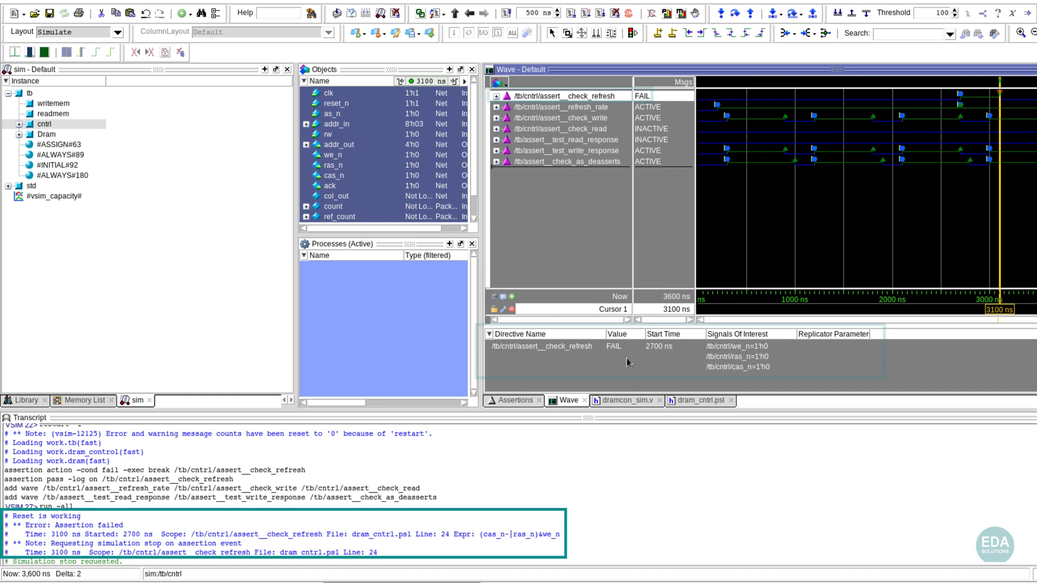
left_click(516, 399)
double_click(627, 127)
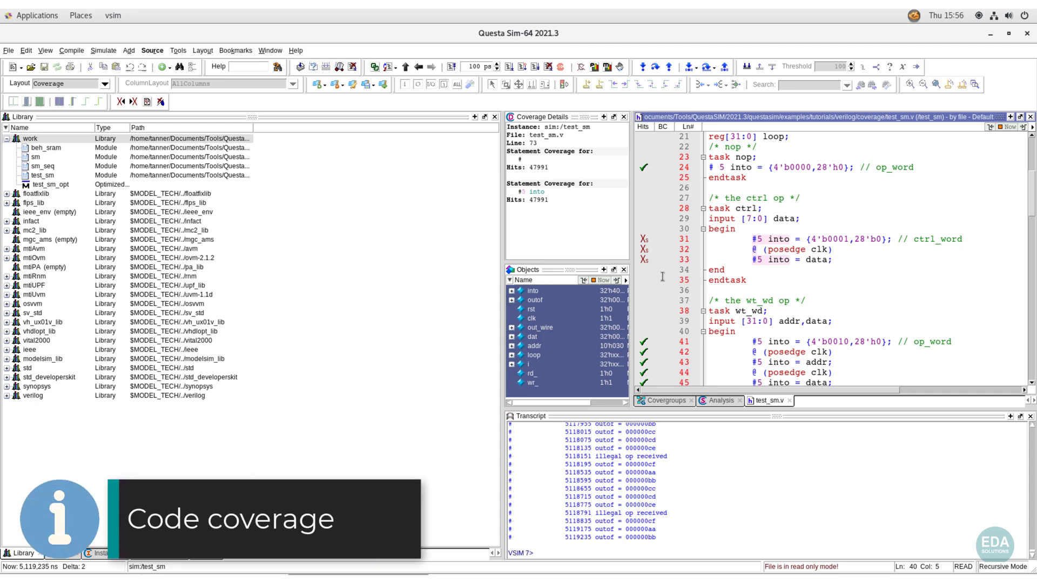
Show test_sm.v statement coverage, then the Instance table with /test_sm at 90.91% statement coverage
left_click(715, 402)
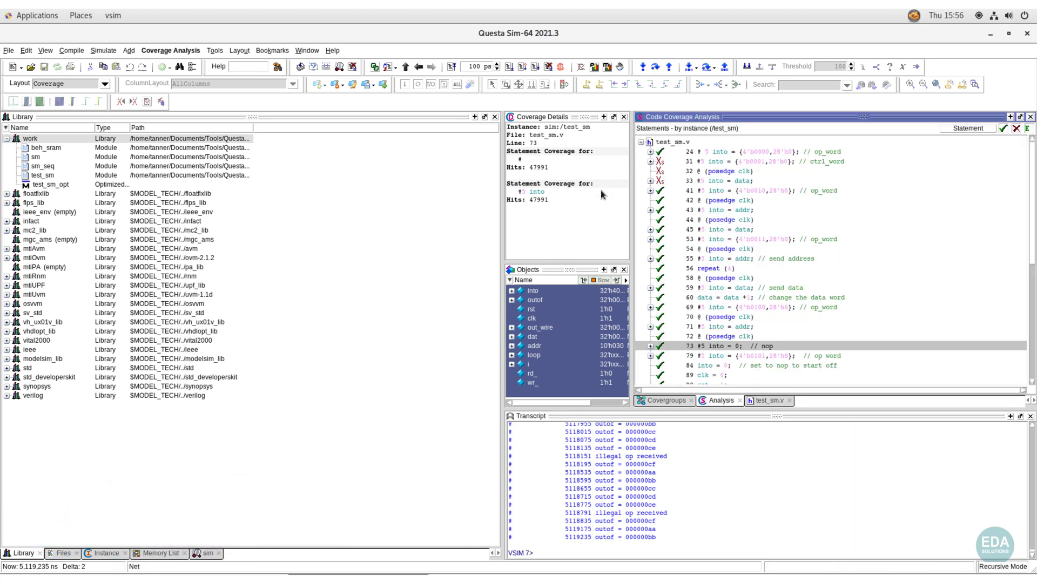
left_click(102, 554)
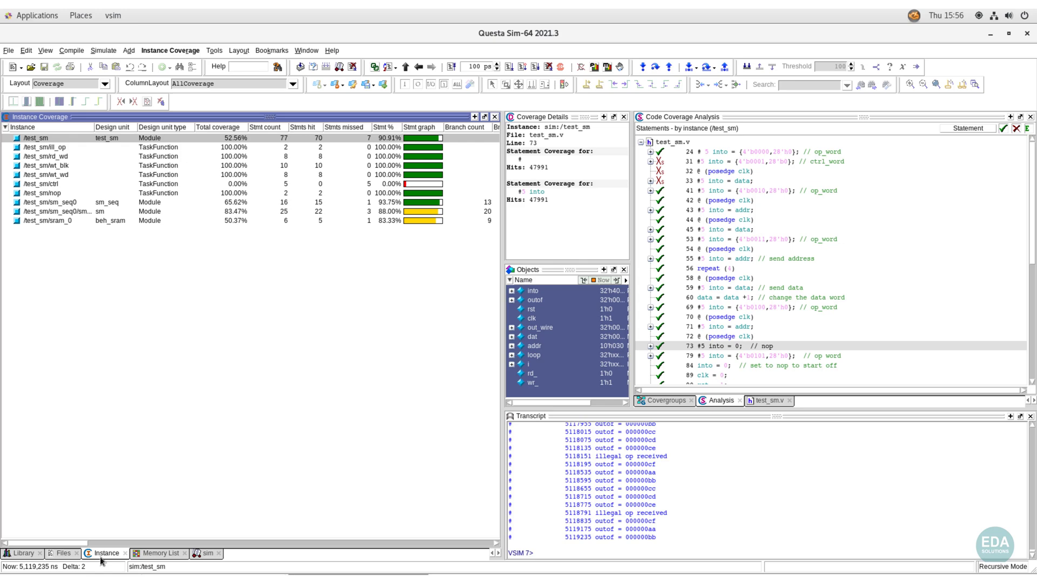